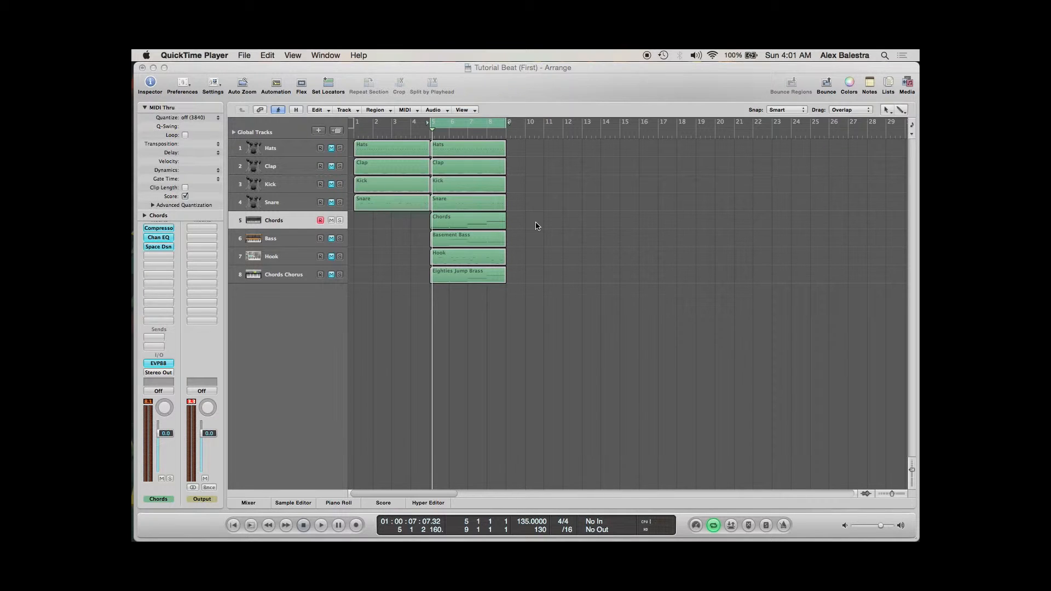
Return the playhead to the project start and check the Chords track's Electric Pianos preset in the library.
click(234, 526)
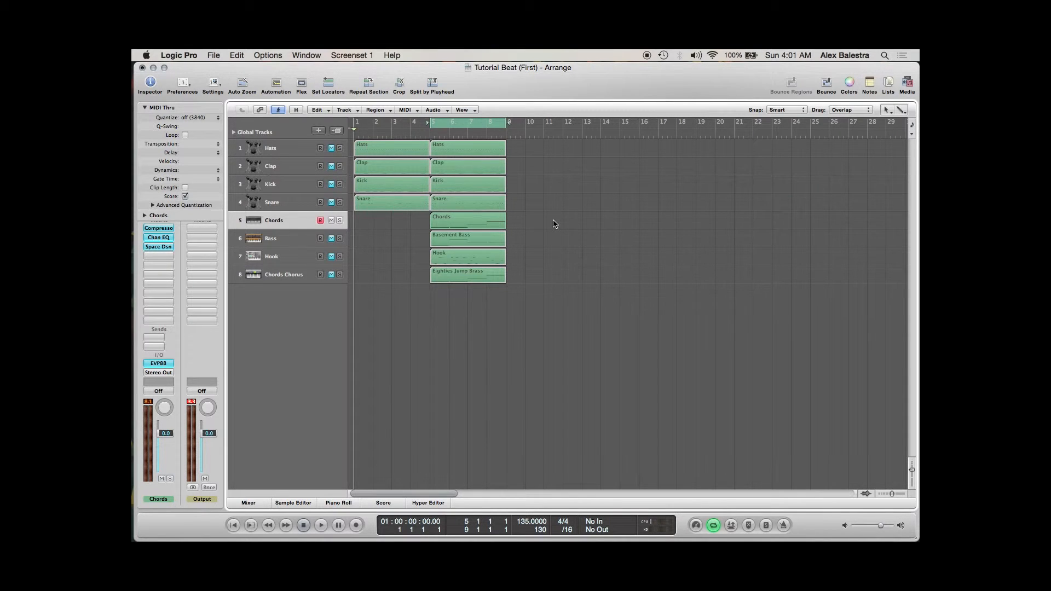
click(300, 224)
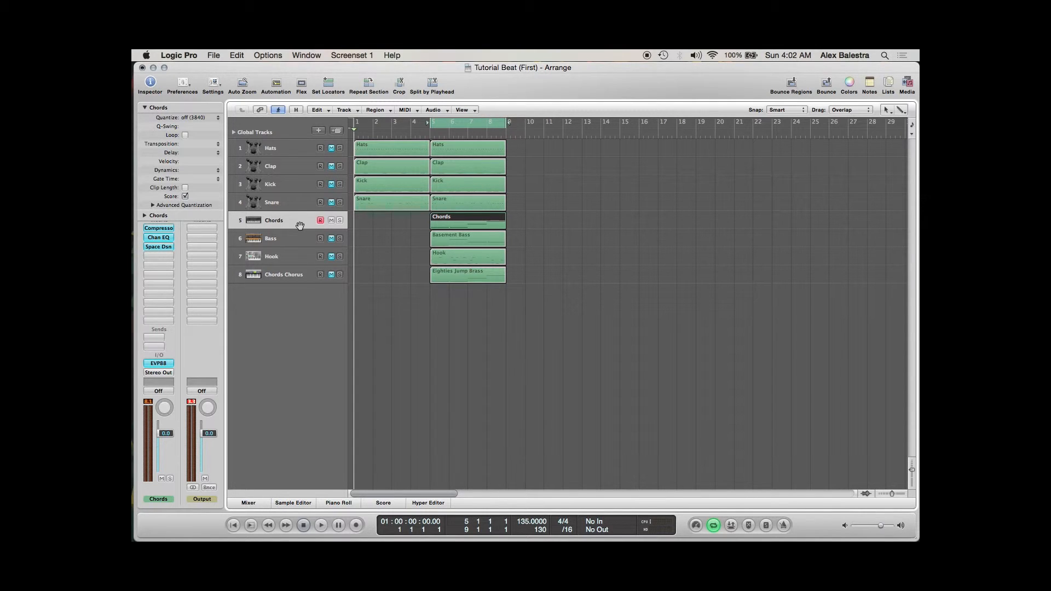
double_click(283, 221)
click(406, 229)
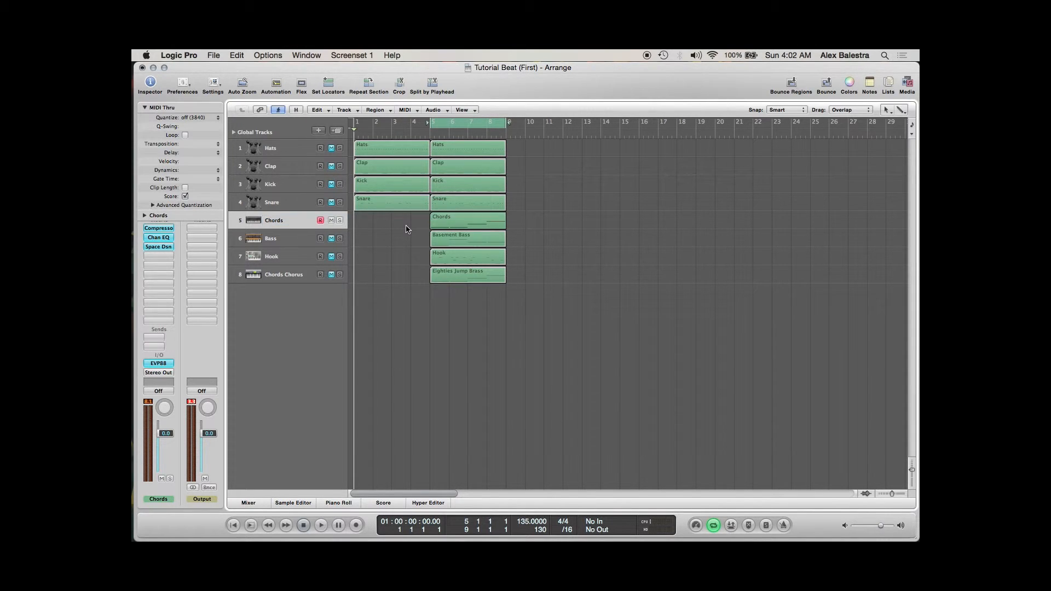
click(464, 222)
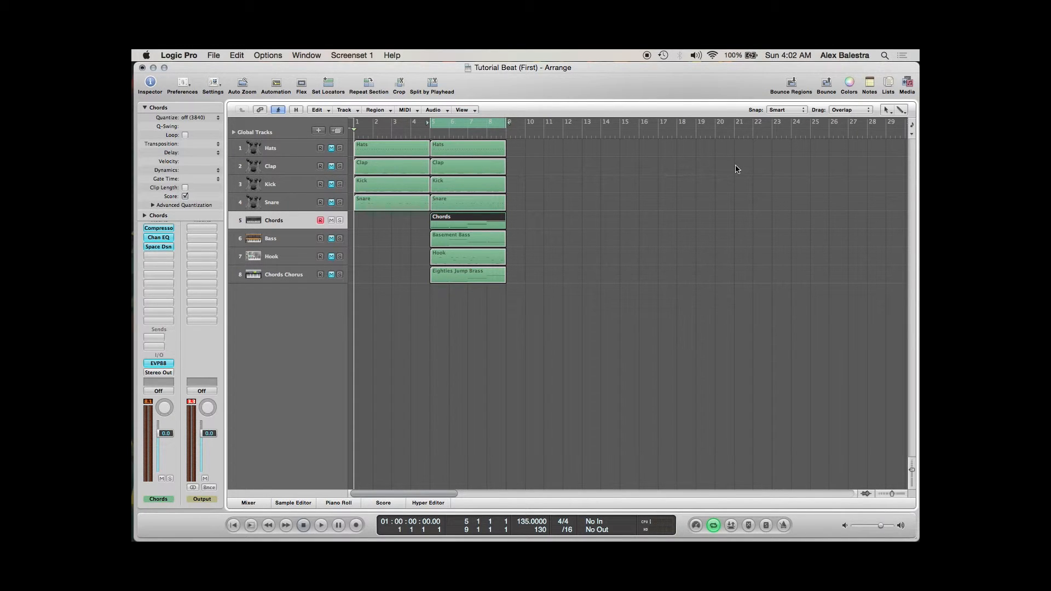
click(908, 82)
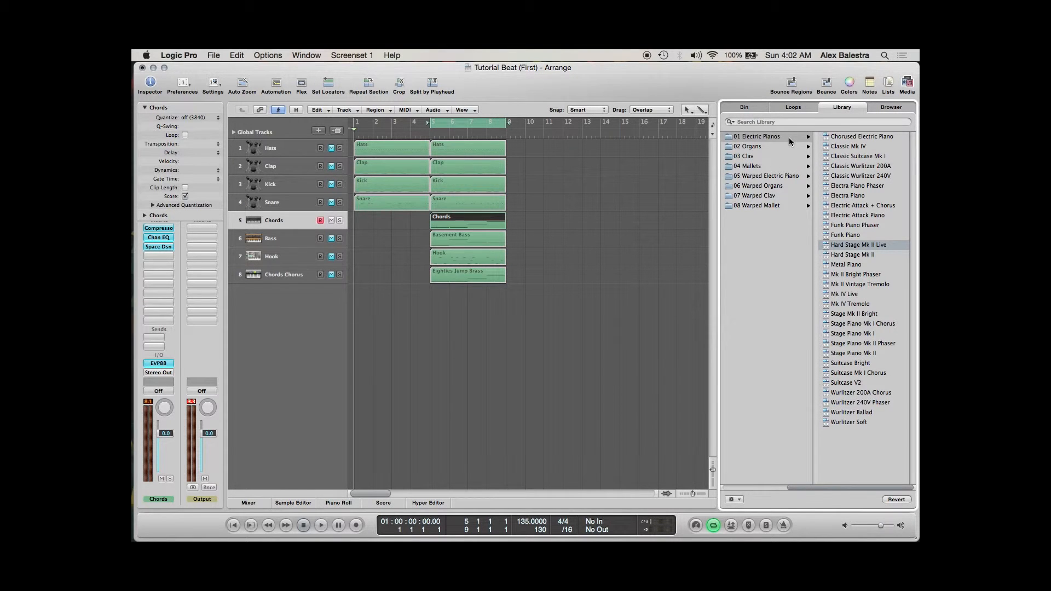
click(789, 139)
click(910, 85)
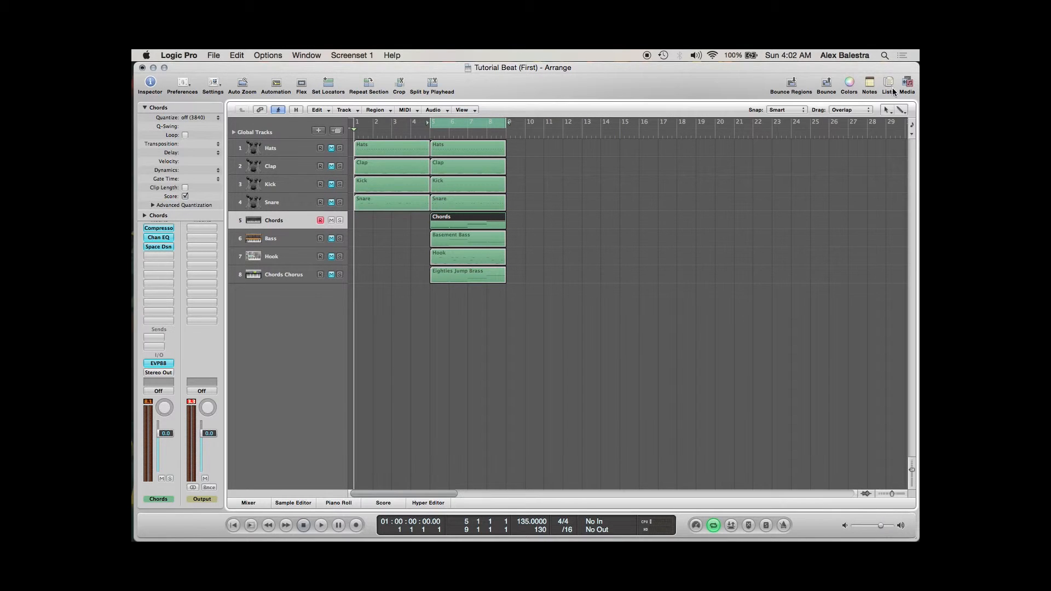
Examine the Chords region's notes in the Piano Roll, starting with the first chord's C3 note, and play the region back.
double_click(472, 219)
drag(465, 246, 465, 241)
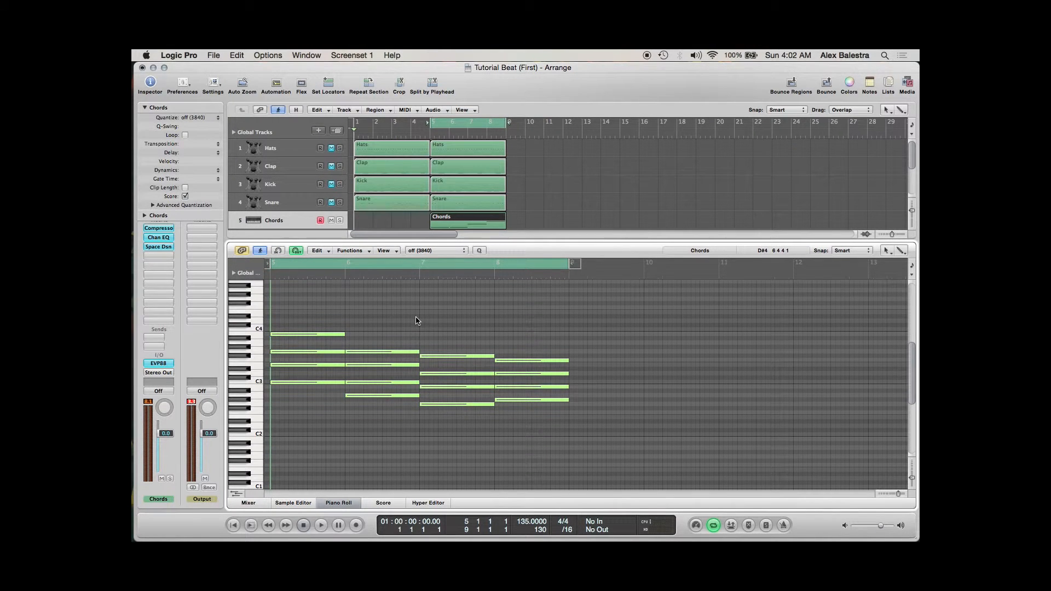
click(292, 382)
key(BackSpace)
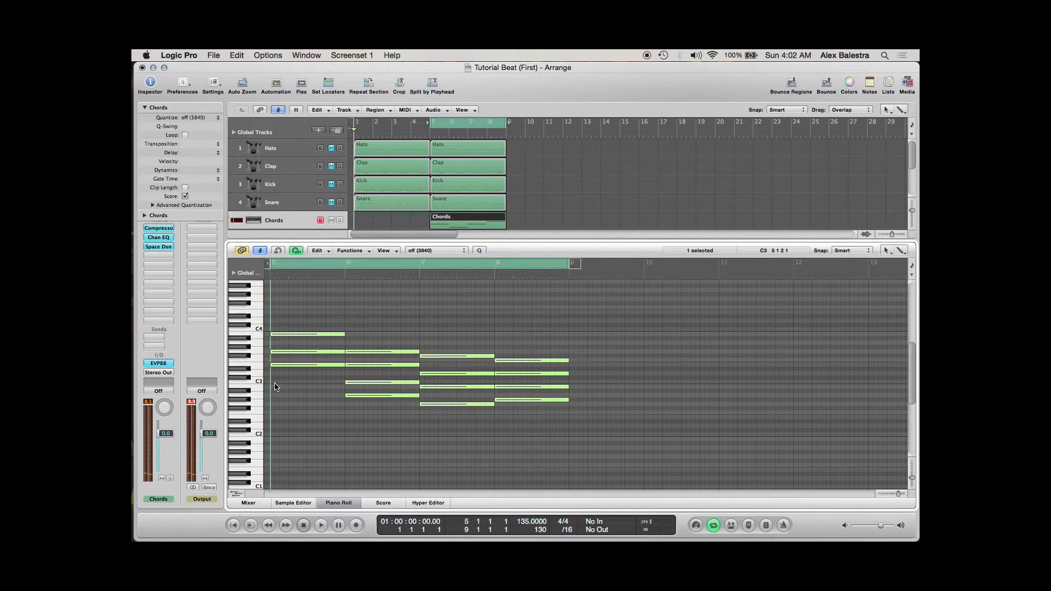
click(273, 383)
click(319, 407)
key(space)
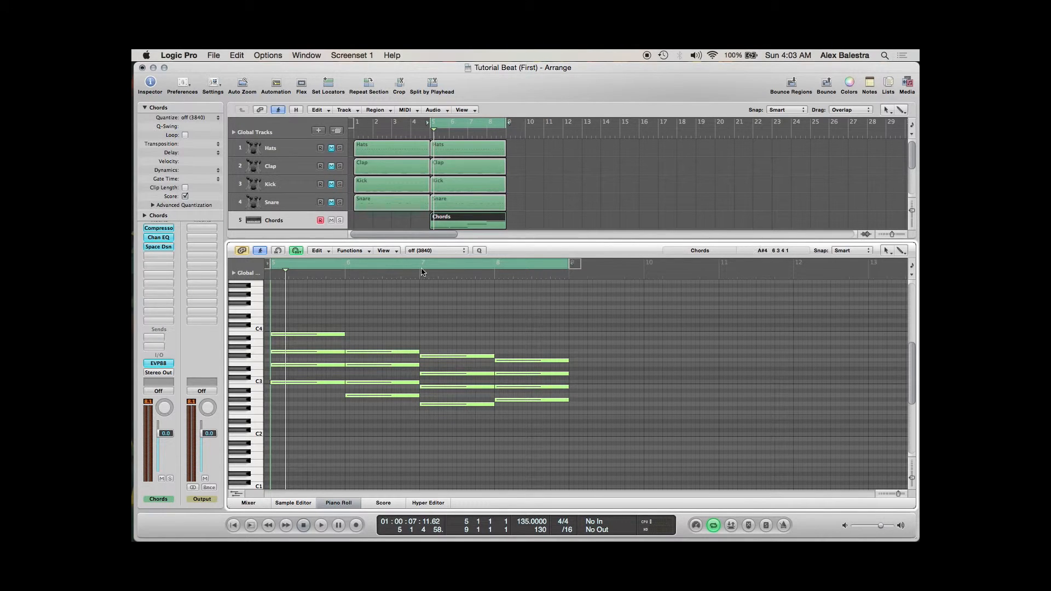
drag(466, 241, 466, 240)
key(p)
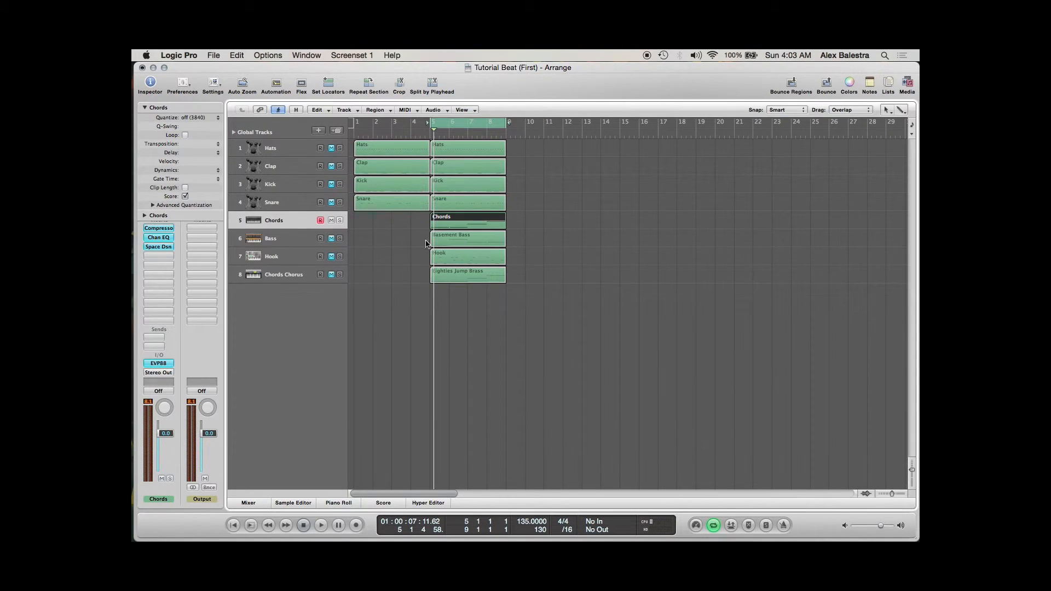
Unmute the Bass track and return the playhead to the start of the project.
click(331, 239)
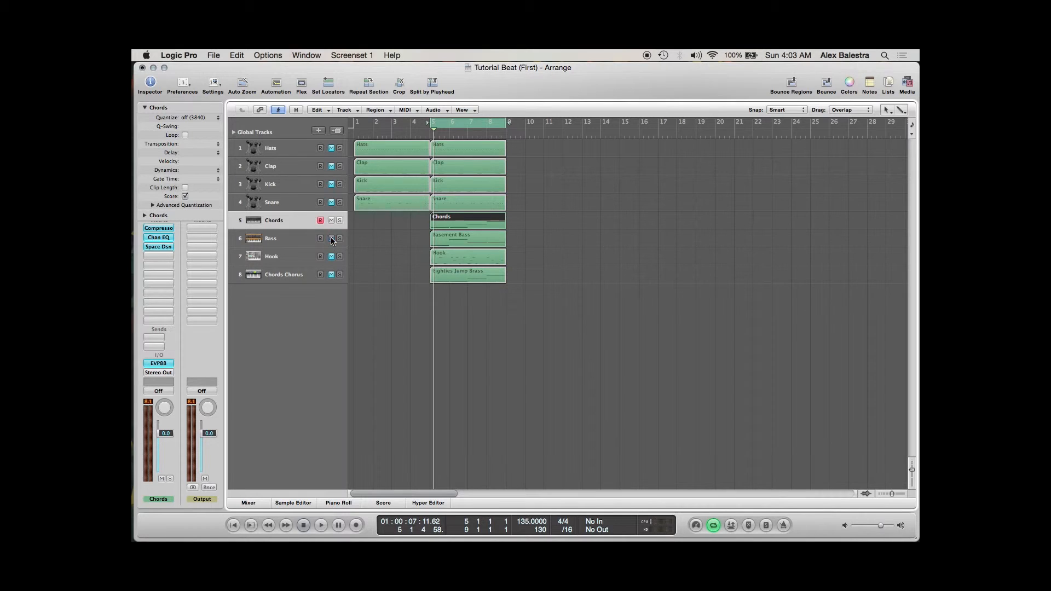
click(568, 253)
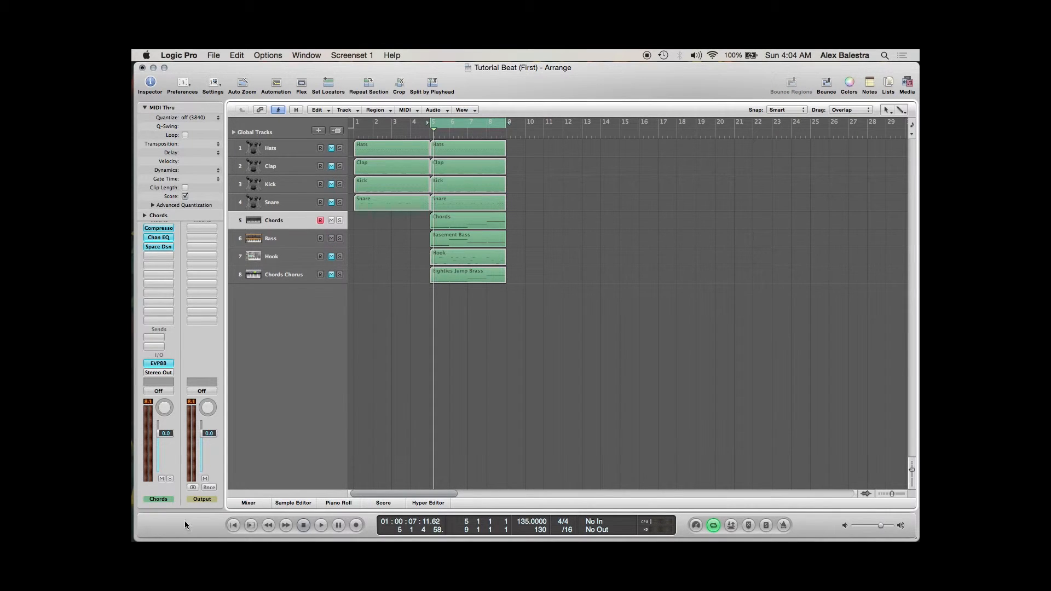
click(232, 526)
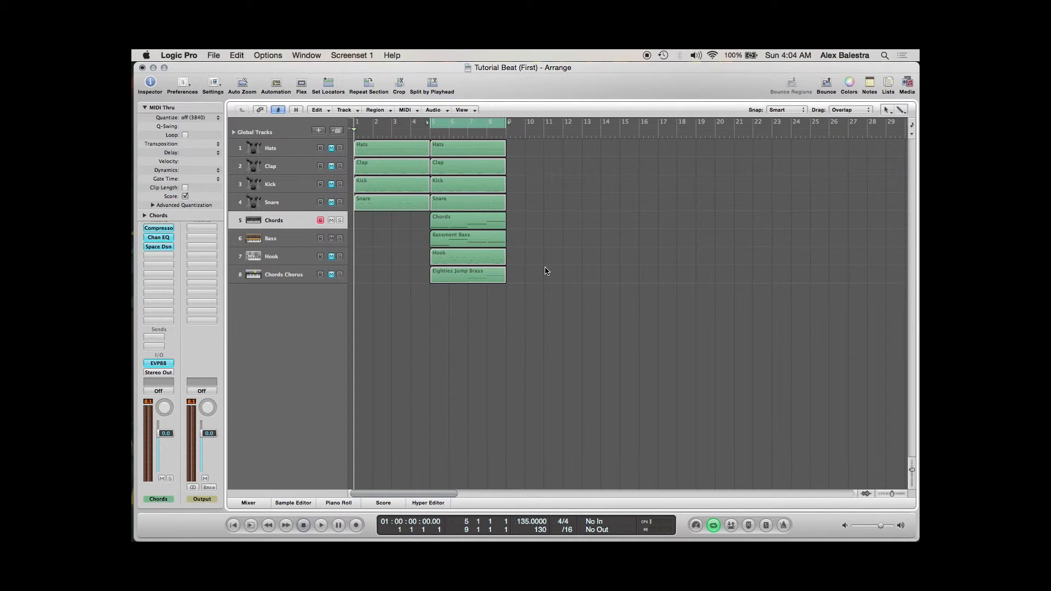
Check the Bass track's preset in the library under Synthesizers, Synth Bass.
click(304, 239)
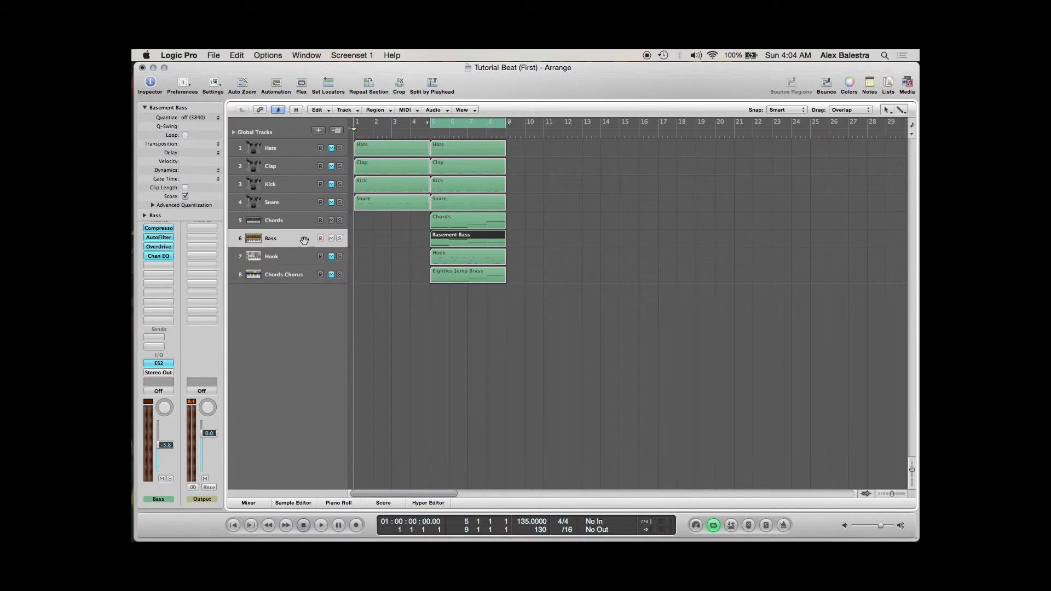
click(906, 82)
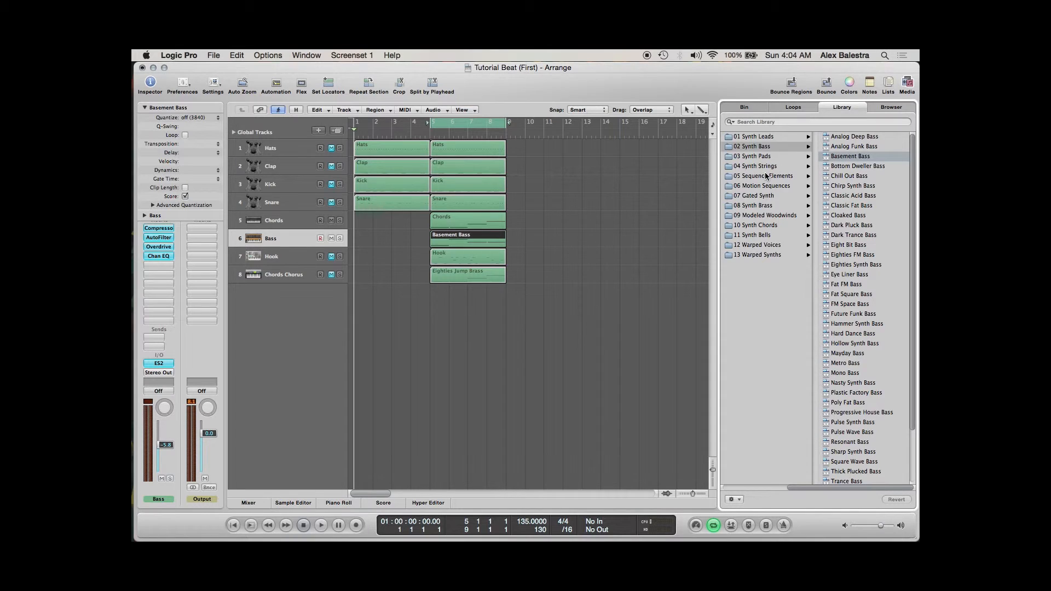
scroll(765, 175, left, 3)
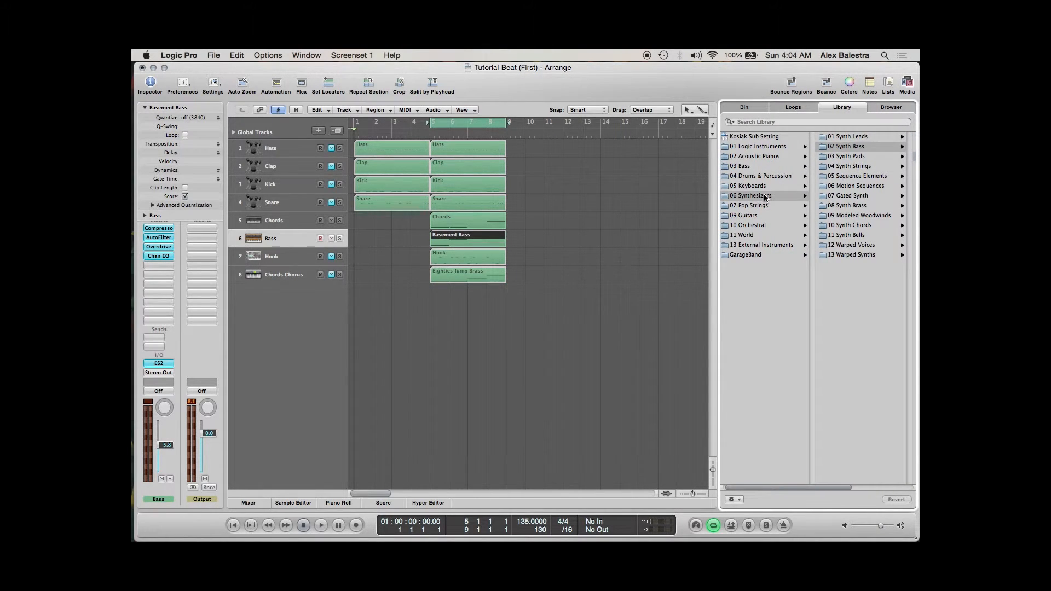
click(849, 146)
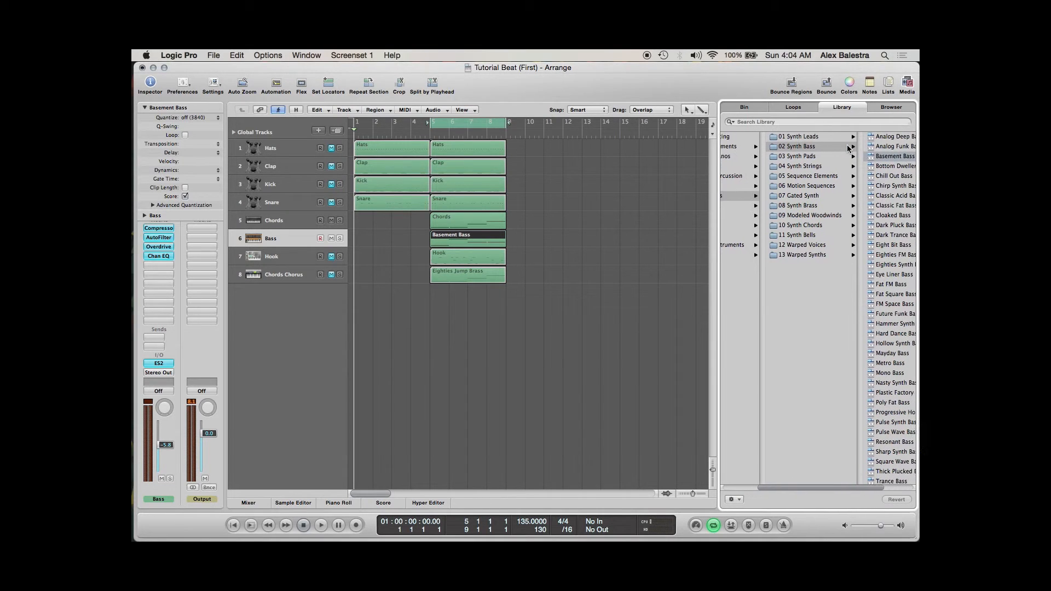
click(909, 82)
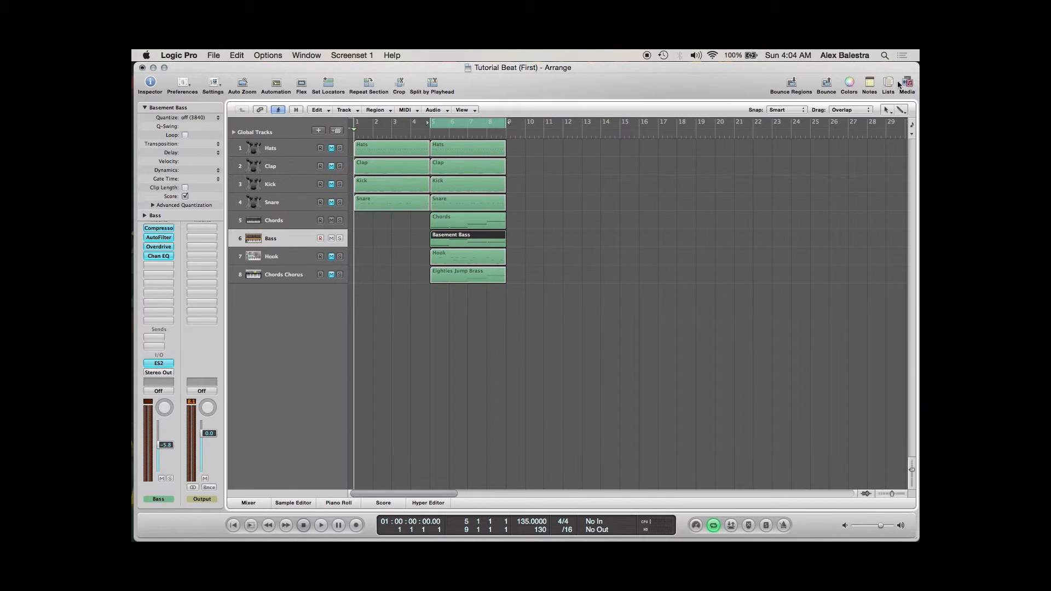
Show the Chords region in the Piano Roll and select the lowest notes of its last three chords.
double_click(481, 219)
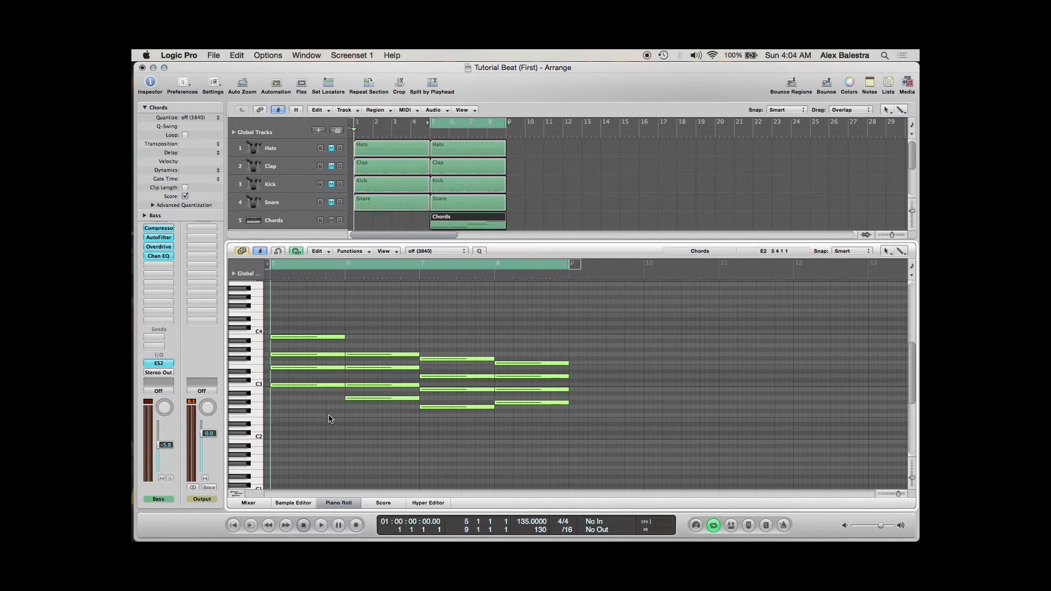
drag(328, 396, 528, 432)
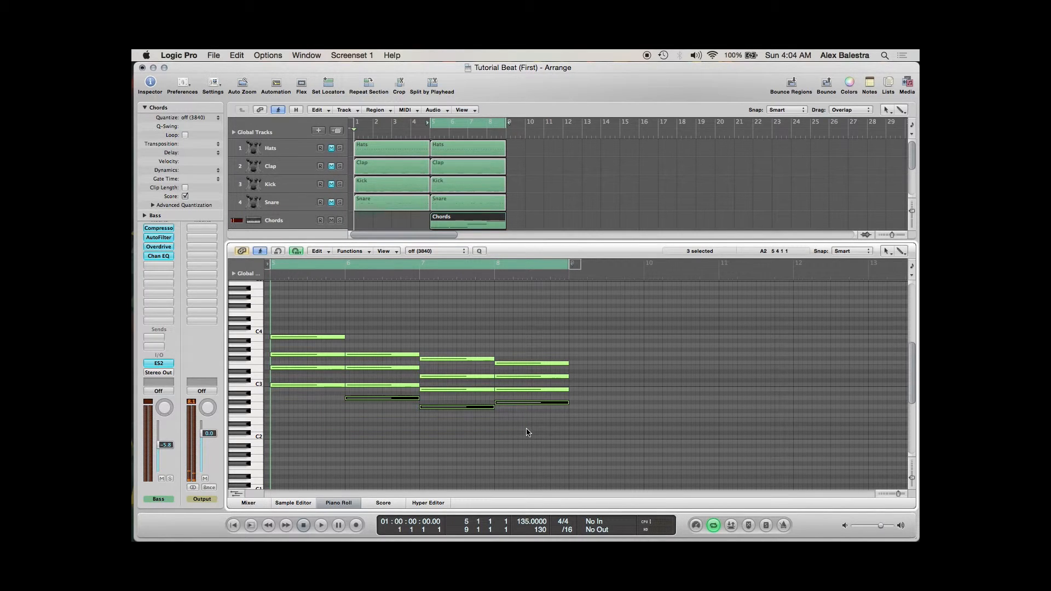
double_click(525, 239)
Examine the Basement Bass region's notes in the Piano Roll with the playhead at bar 5.
double_click(481, 240)
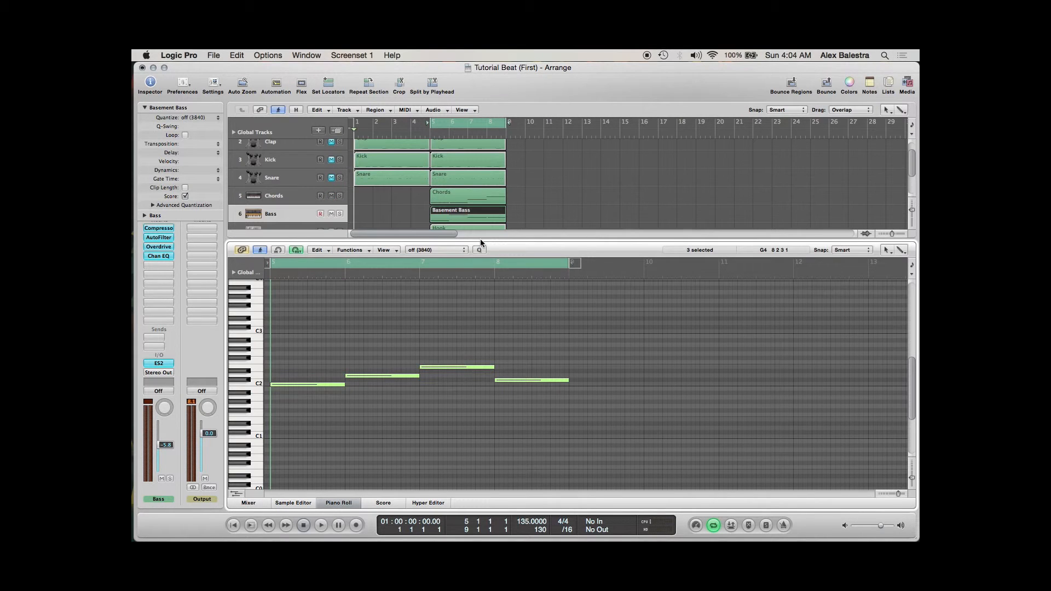
drag(305, 275, 270, 274)
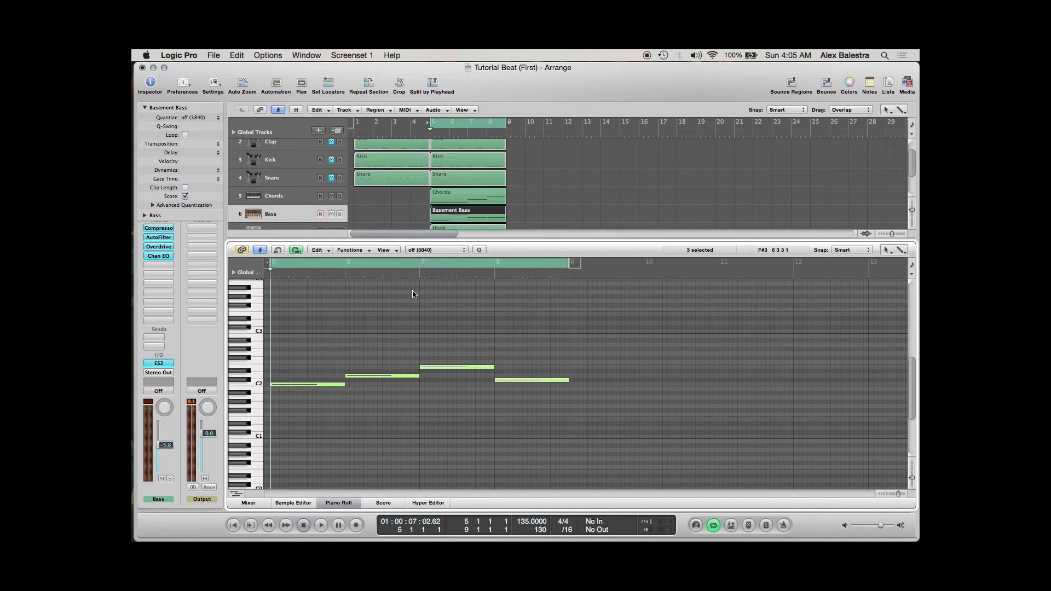
drag(475, 240, 474, 239)
key(p)
click(533, 268)
Unmute the Hook track and check its preset in the library's Synth Leads category.
click(331, 256)
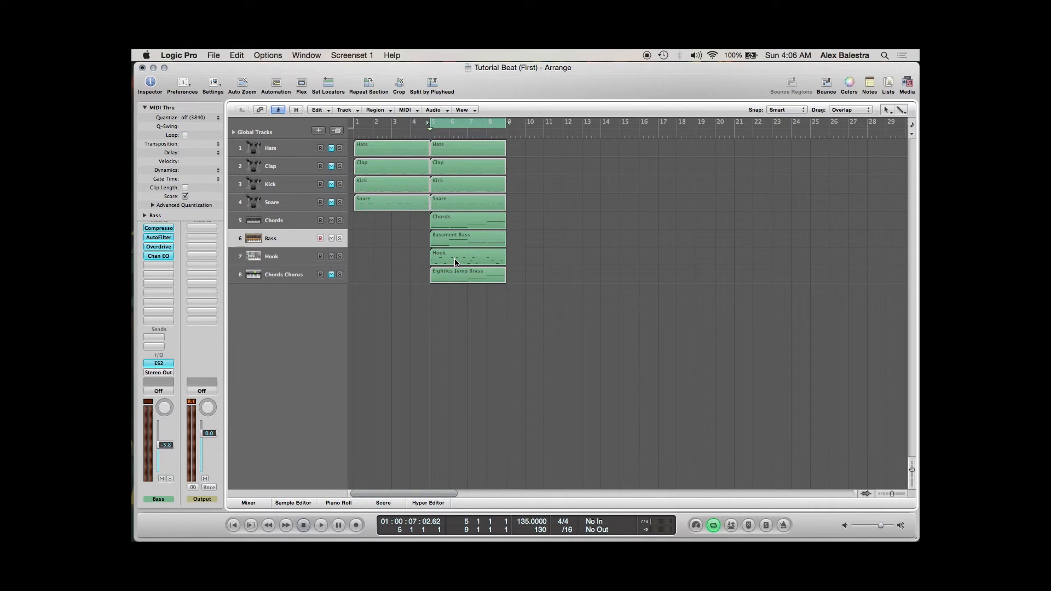
click(907, 83)
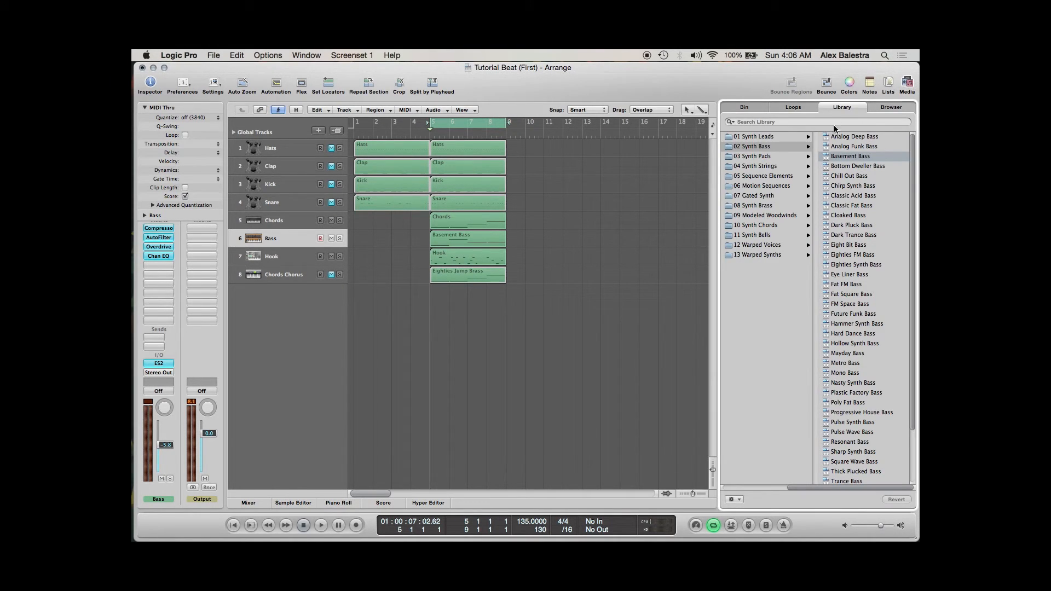
scroll(751, 176, left, 1)
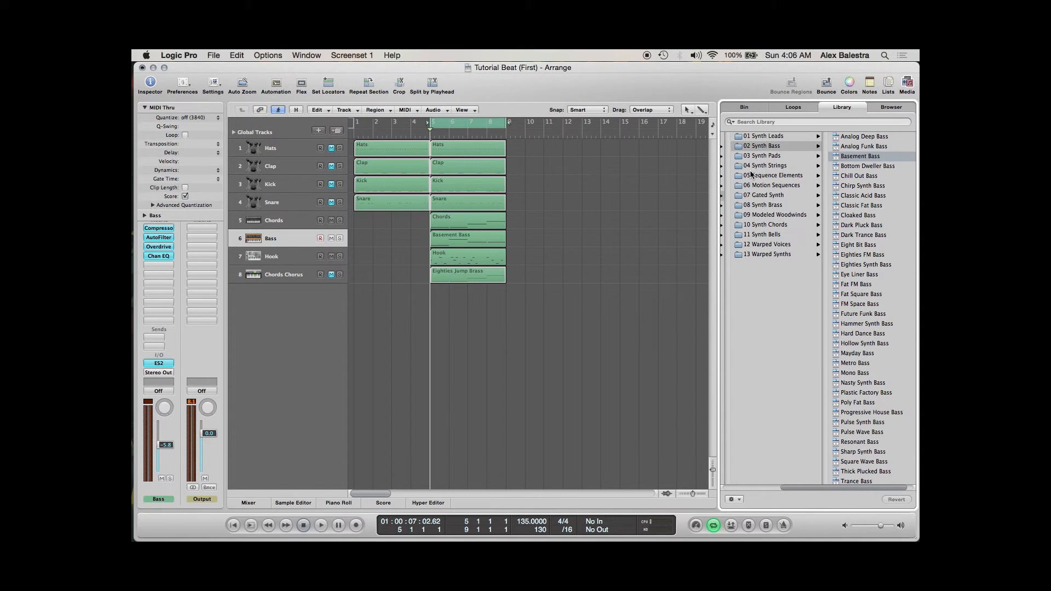
click(764, 137)
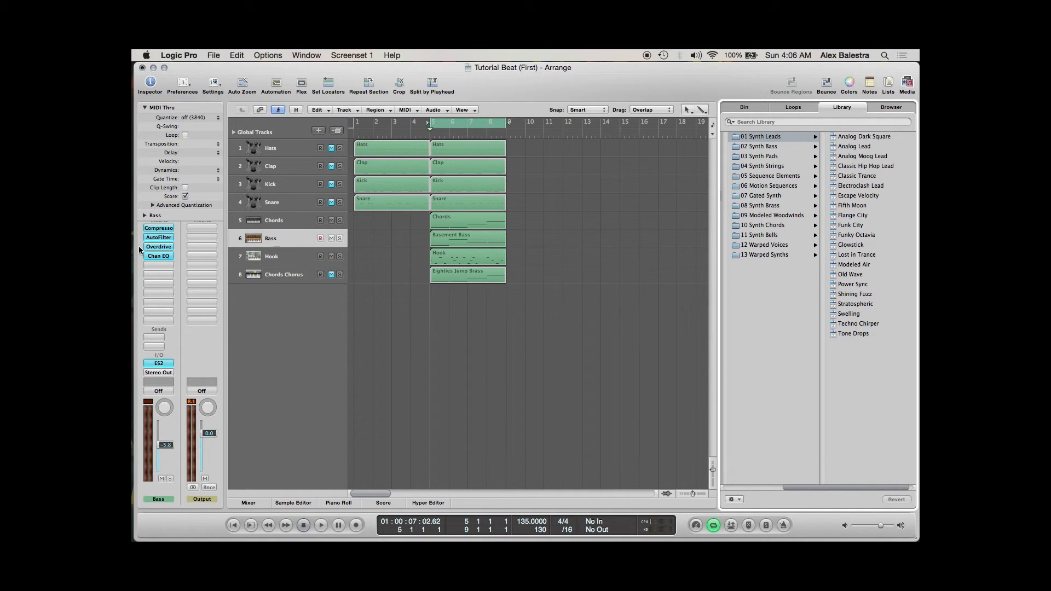
click(299, 260)
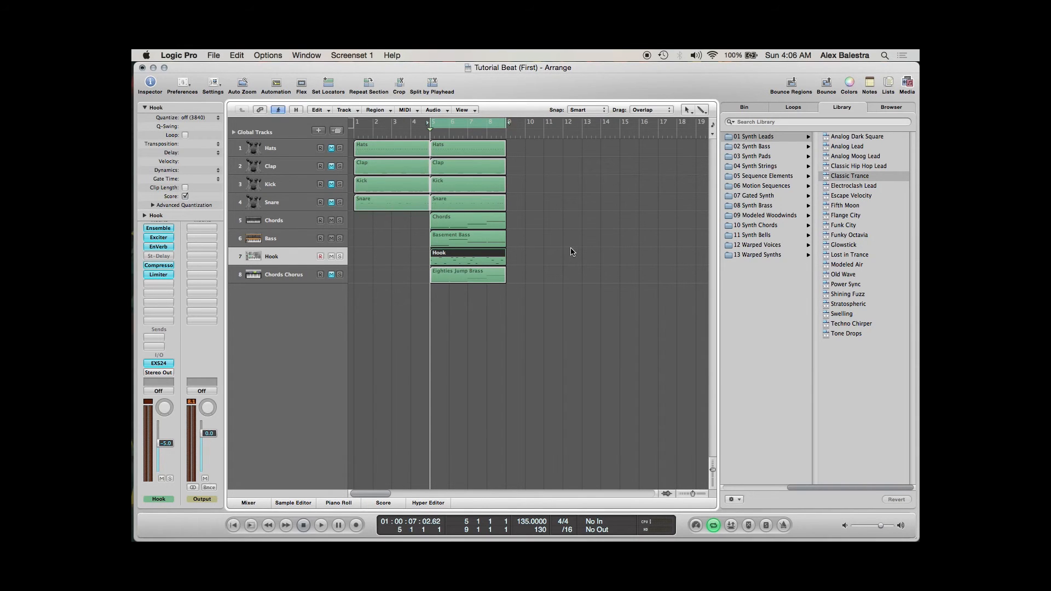
Play back the Hook region while viewing its notes in the Piano Roll.
double_click(492, 256)
key(space)
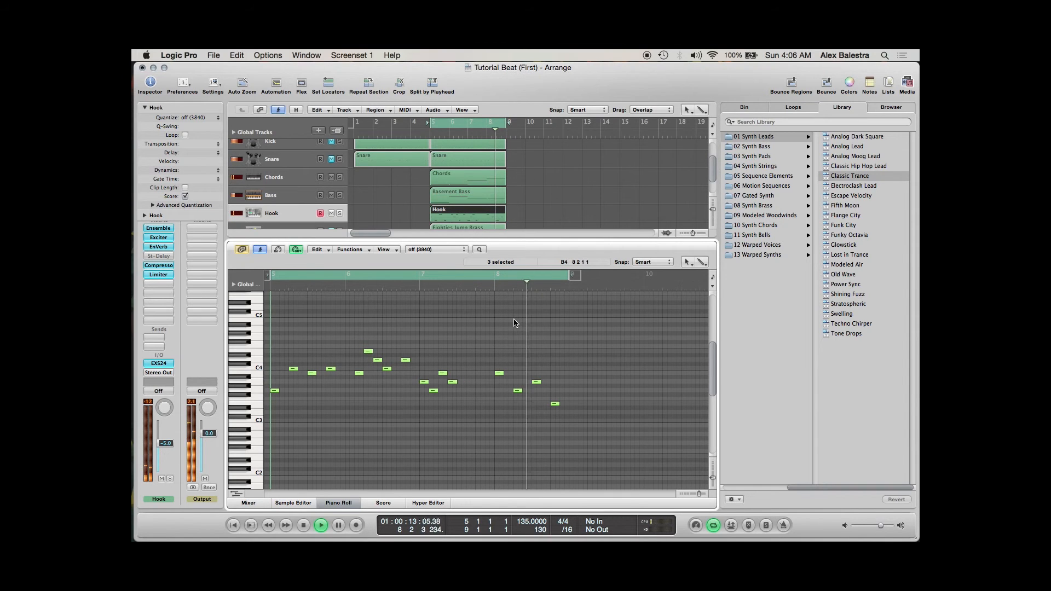
key(space)
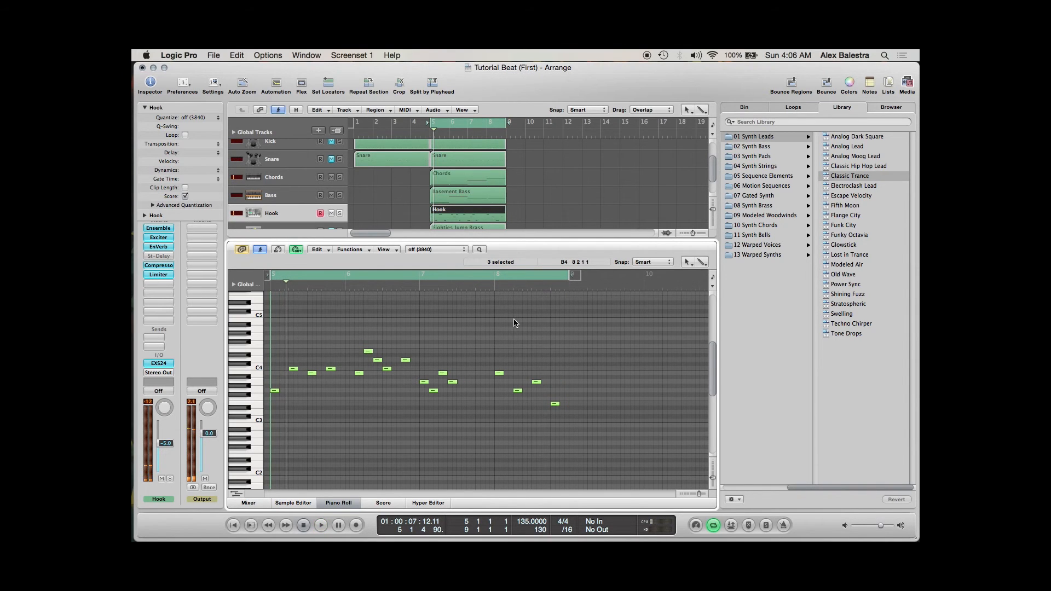
key(p)
click(539, 243)
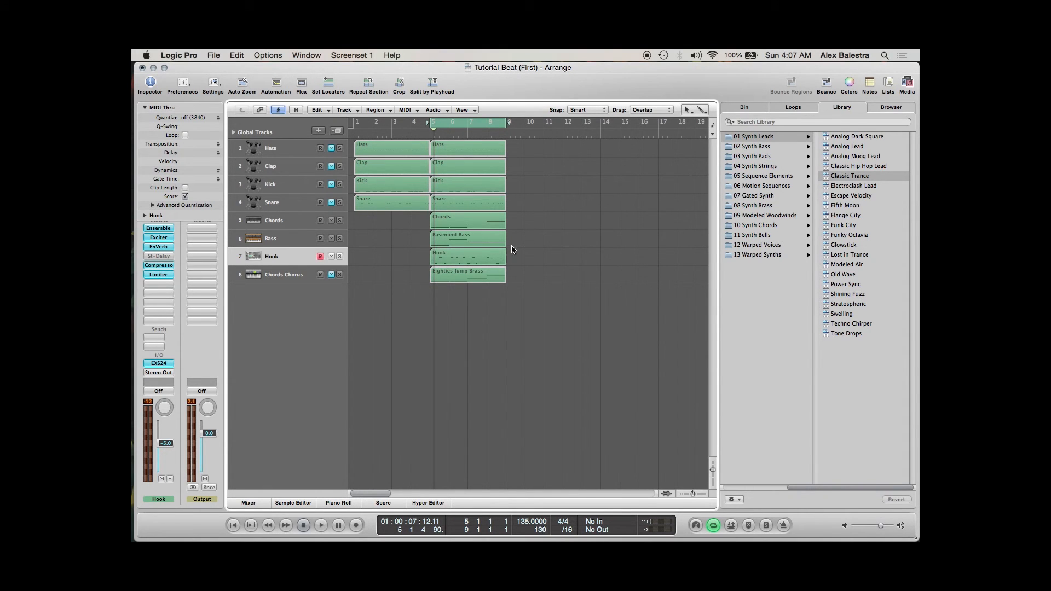
Review the Hook region's note pattern in the Piano Roll again and return the playhead to the project start.
double_click(486, 255)
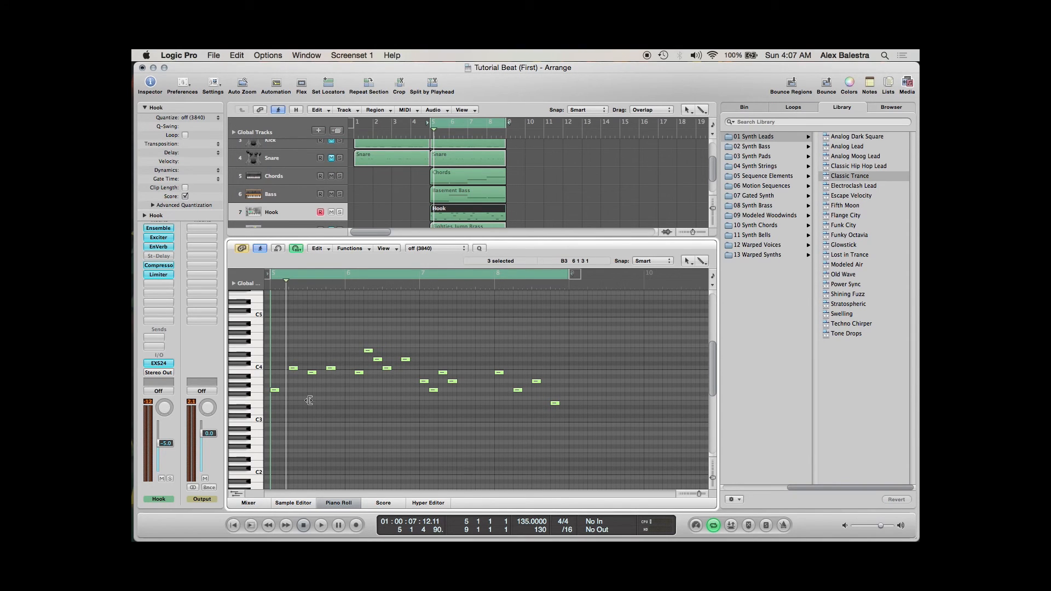
click(234, 526)
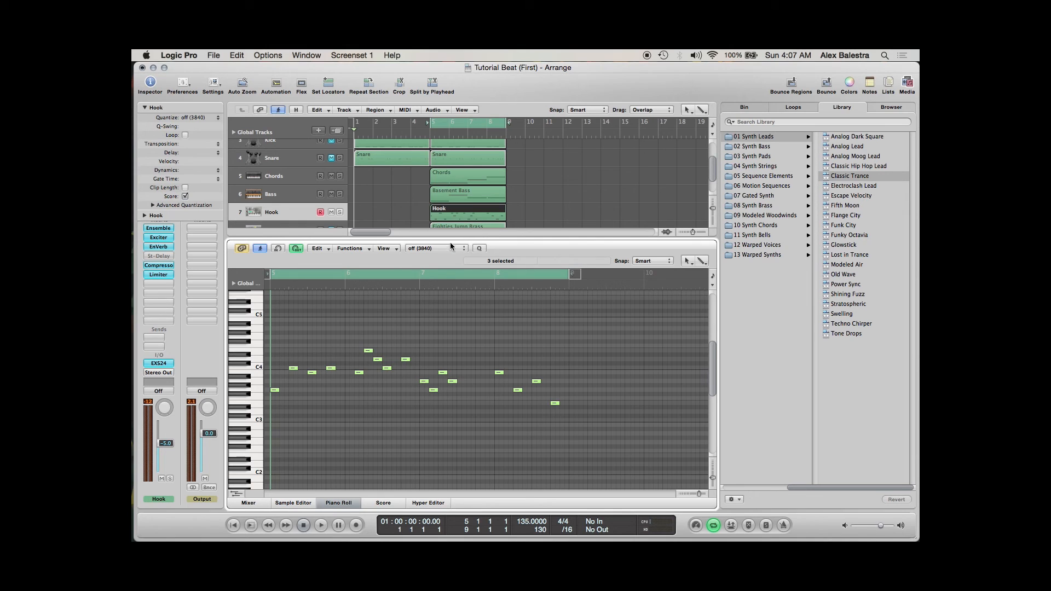
key(p)
Unmute the Chords Chorus track and examine the chord notes of its Eighties Jump Brass region in the Piano Roll.
click(312, 280)
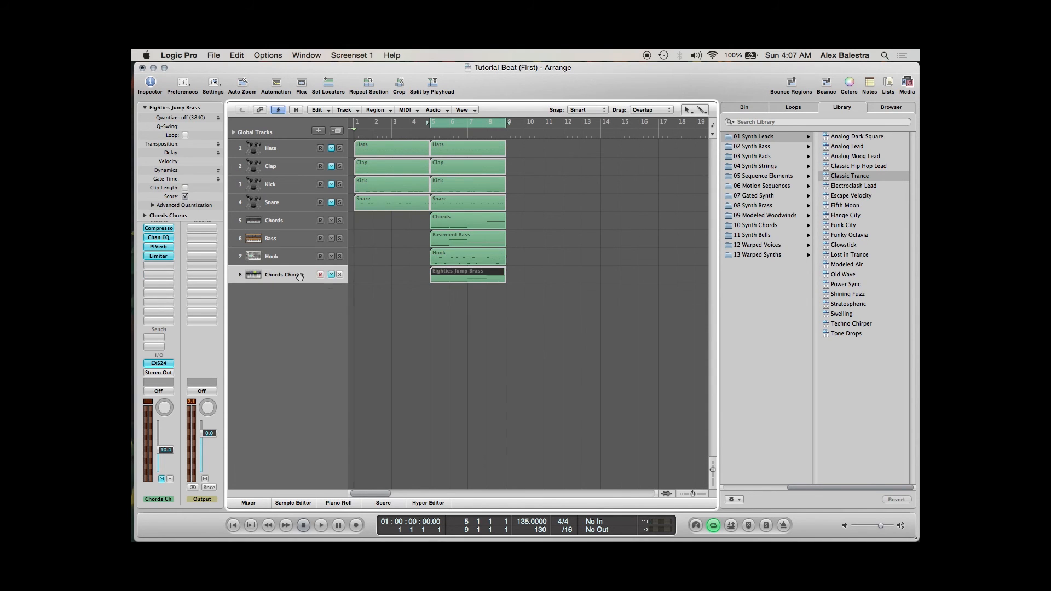
click(332, 275)
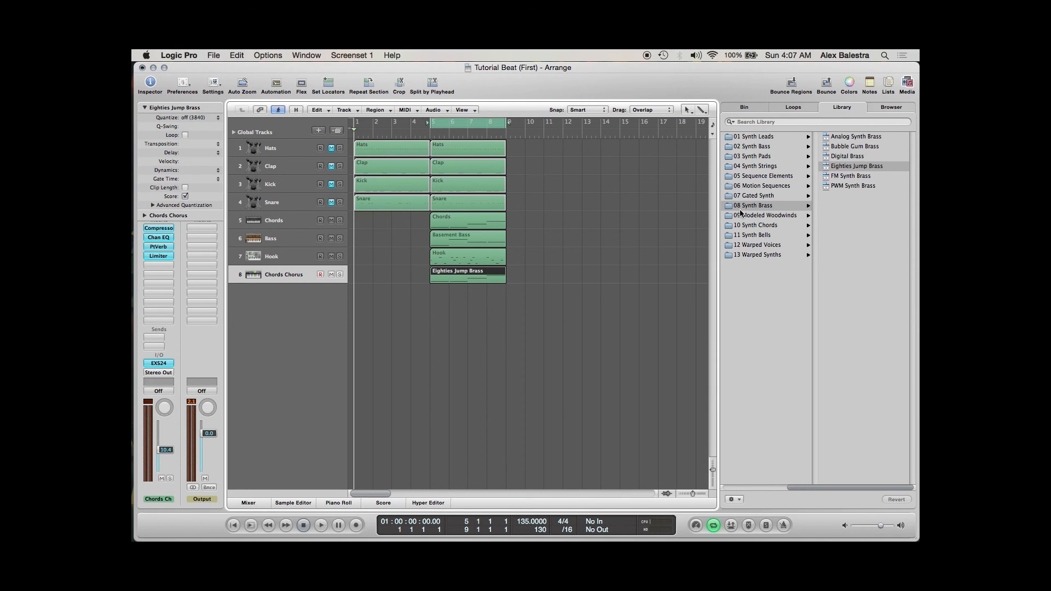
key(p)
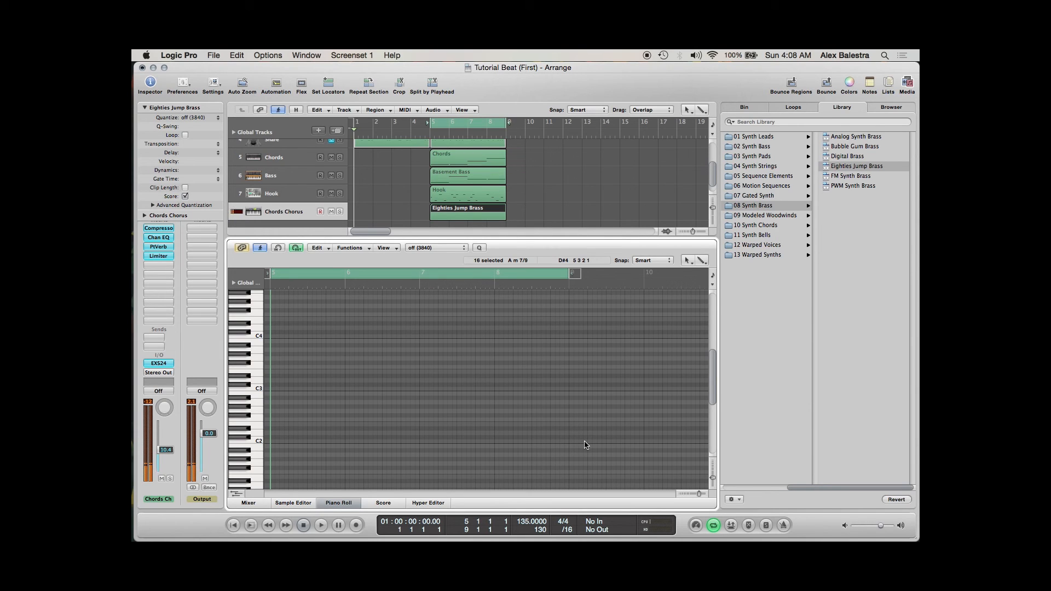
key(space)
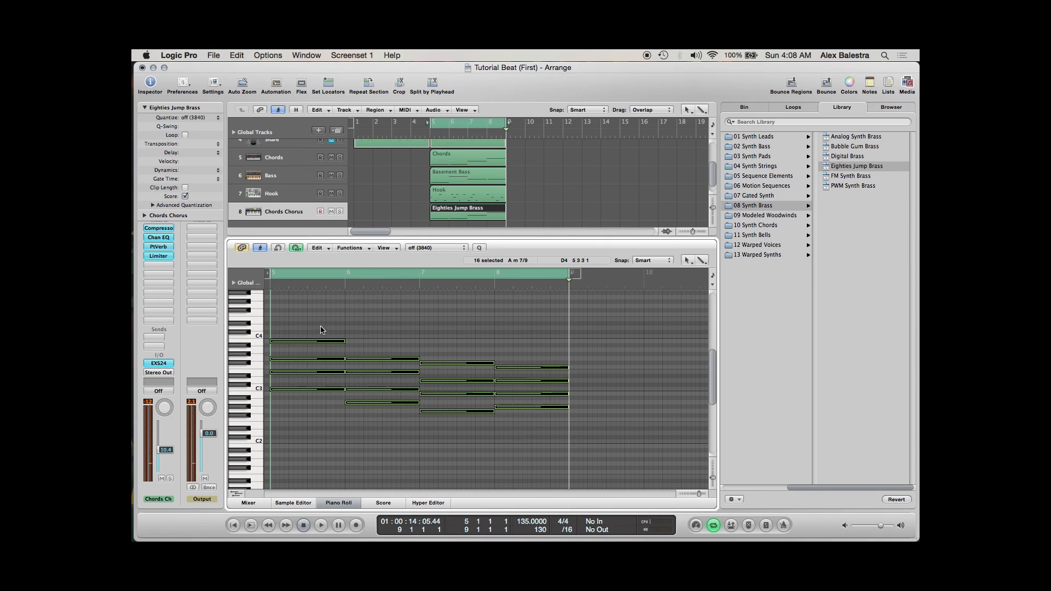
click(322, 330)
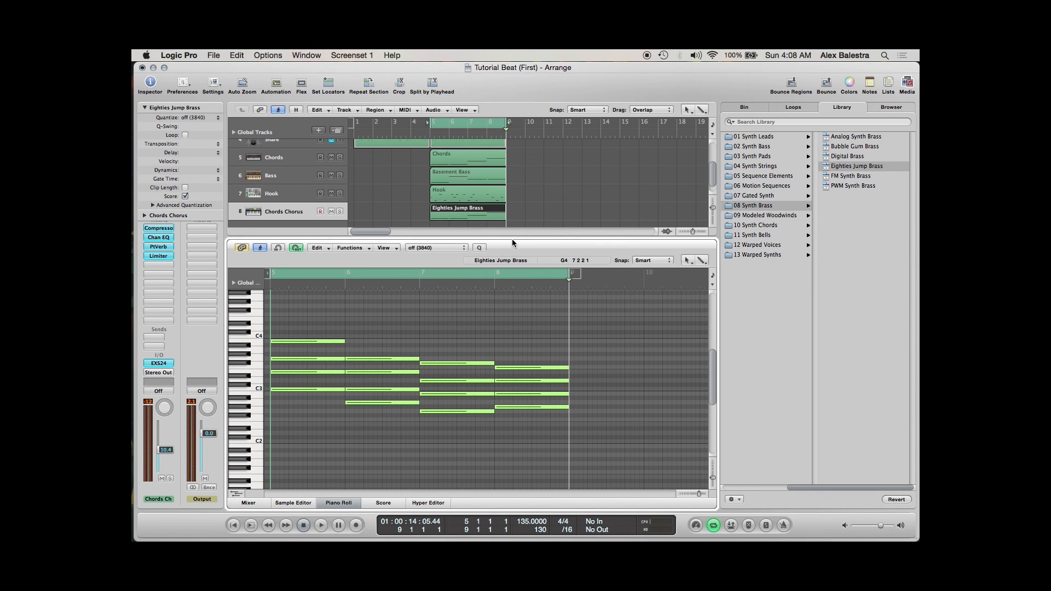
key(p)
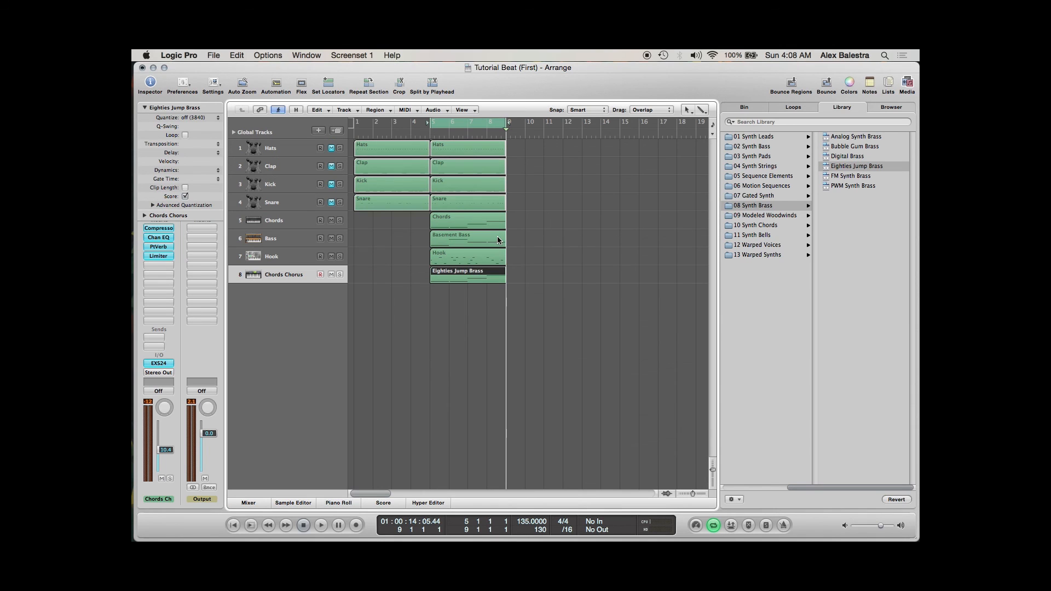
click(549, 226)
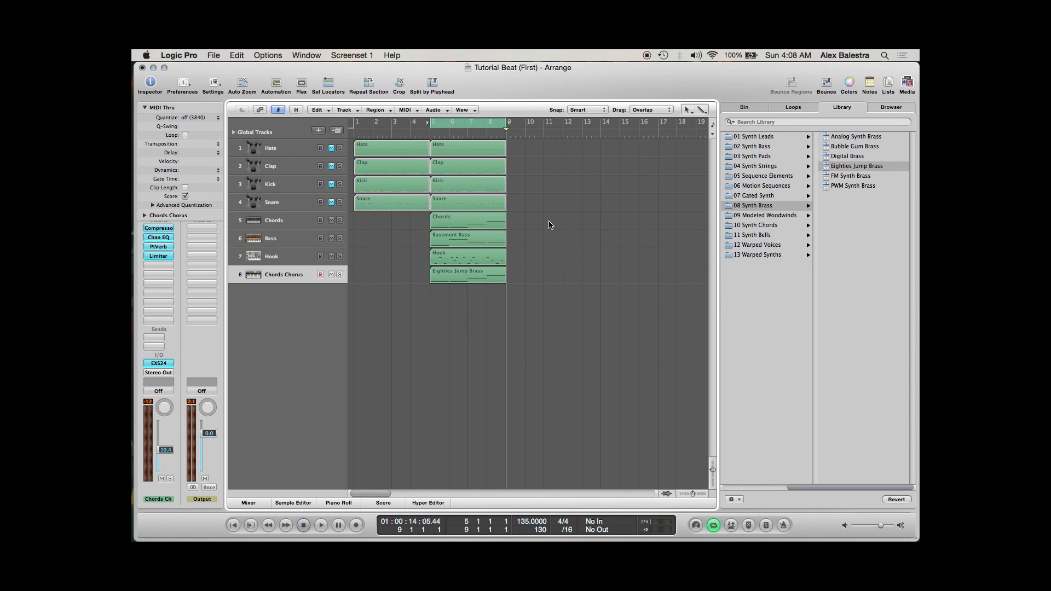